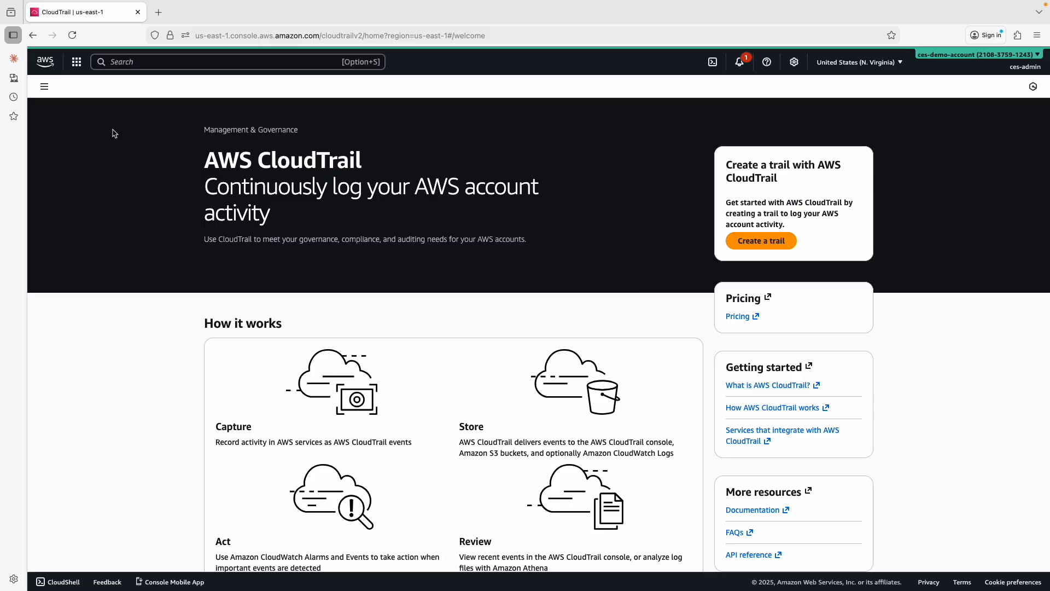
Open the CloudTrail event history and explore filtering by the Event name and User name lookup attributes
{"action": "left_click", "coordinate": [44, 87]}
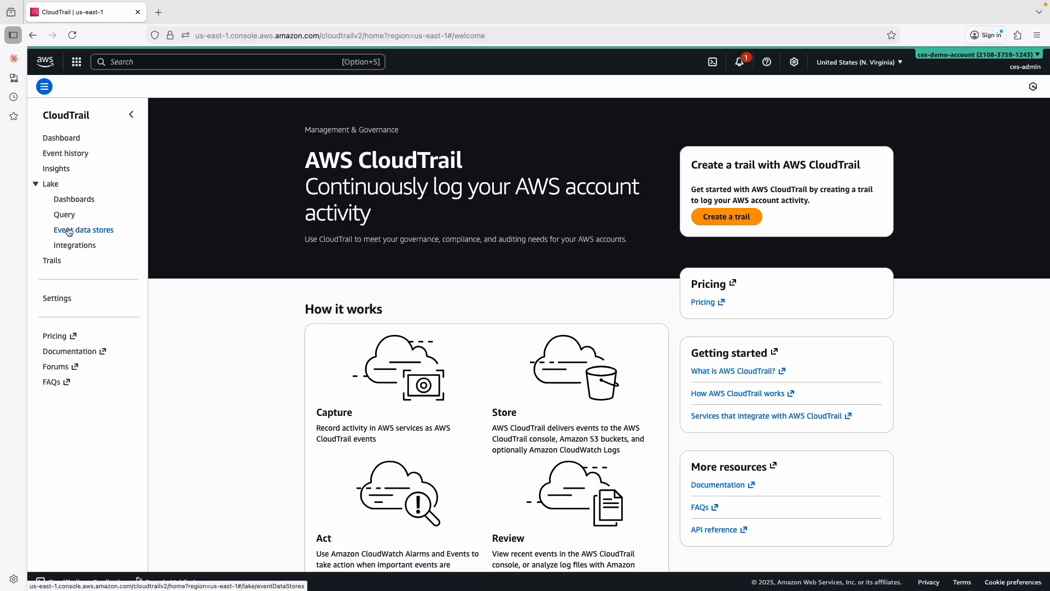
{"action": "left_click", "coordinate": [55, 158]}
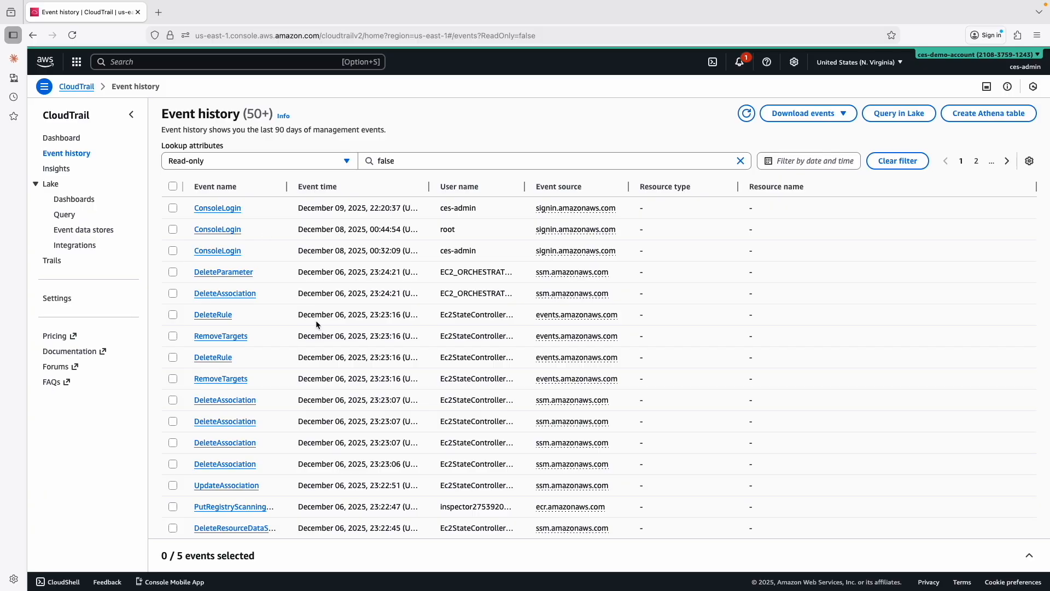
{"action": "left_click", "coordinate": [219, 163]}
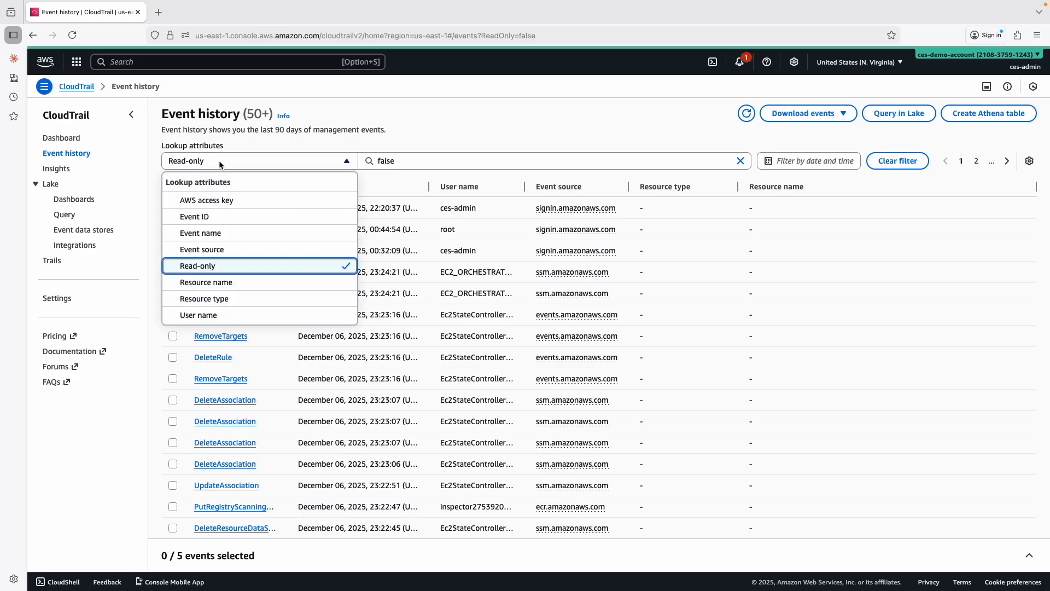
{"action": "left_click", "coordinate": [210, 234]}
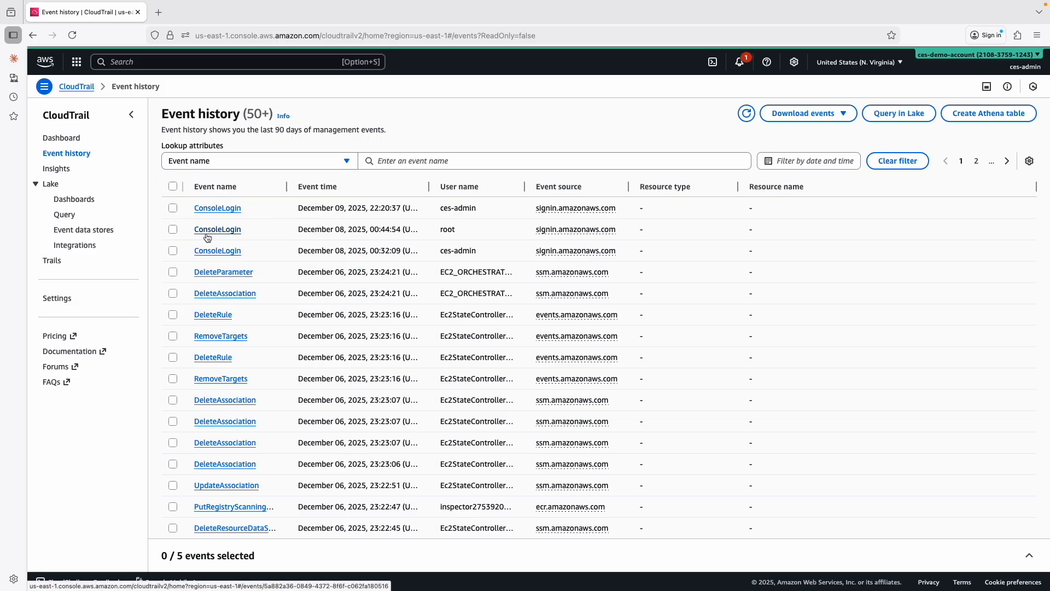
{"action": "left_click", "coordinate": [401, 161]}
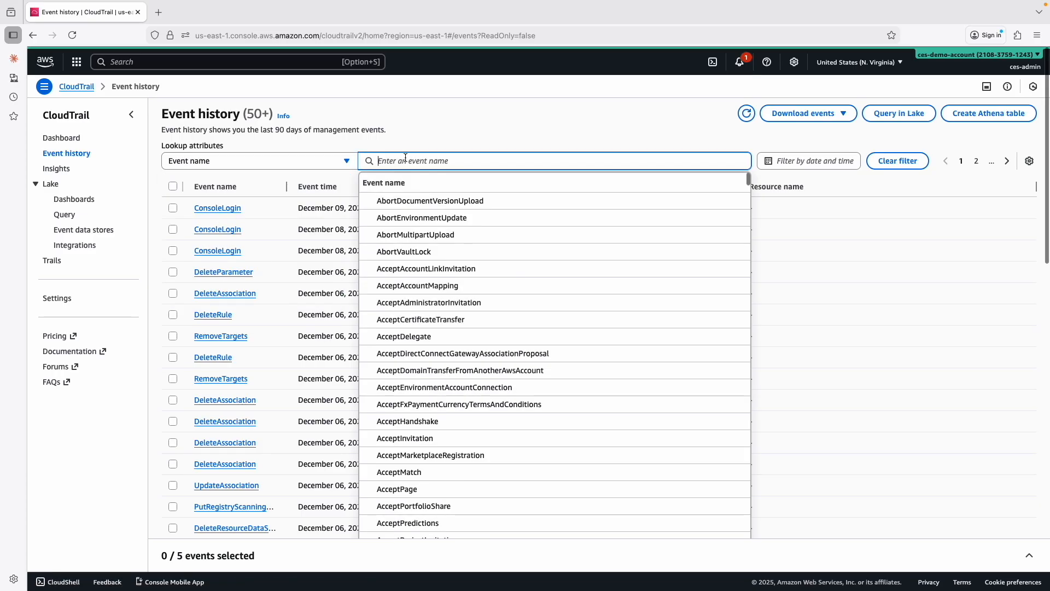
{"action": "left_click", "coordinate": [307, 162]}
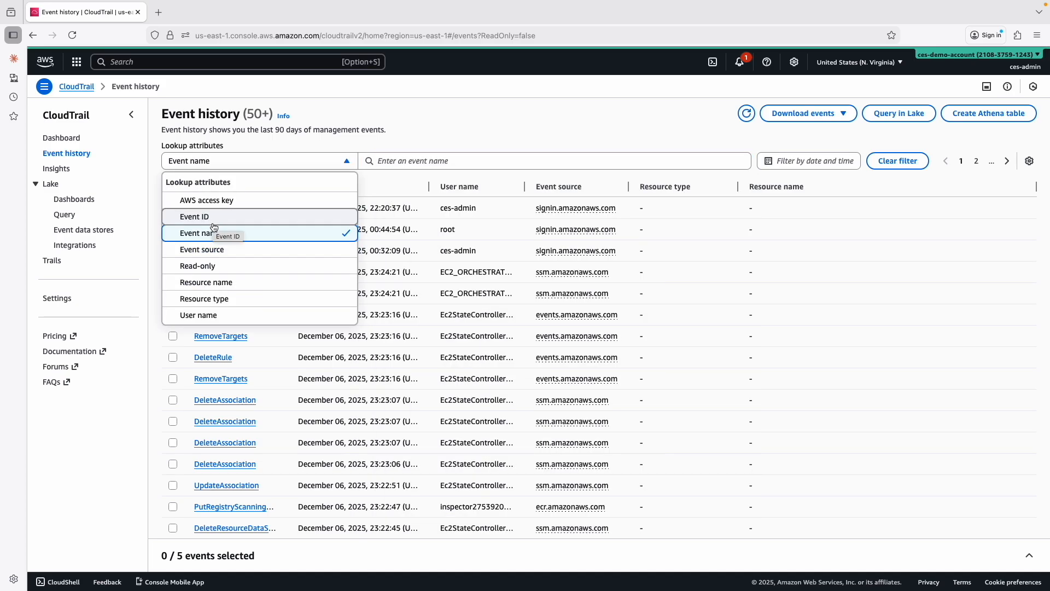
{"action": "left_click", "coordinate": [204, 316]}
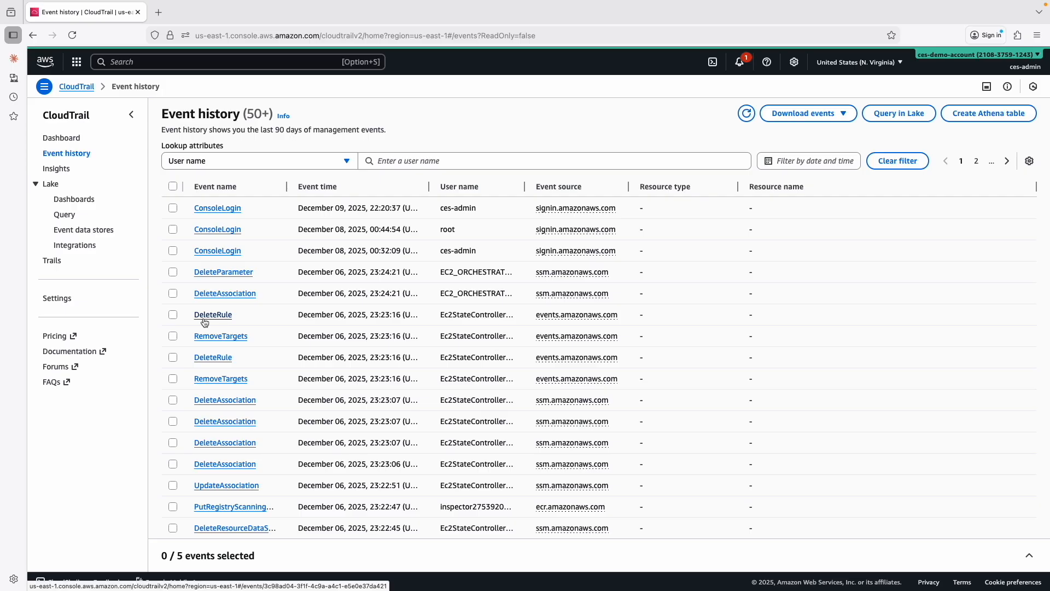
{"action": "scroll", "coordinate": [232, 388], "scroll_direction": "down", "scroll_amount": 3}
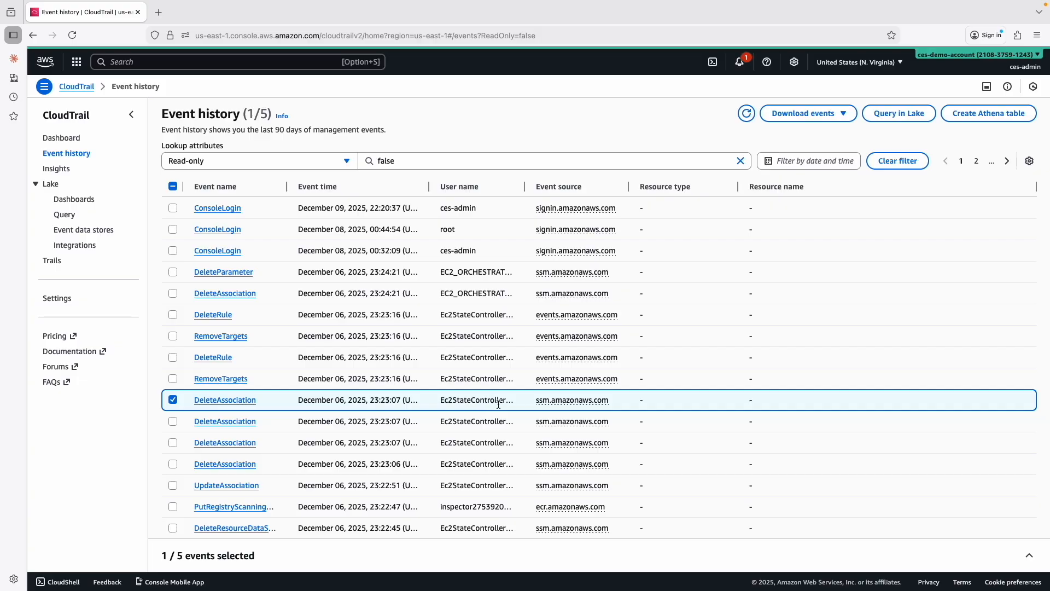
Open the DeleteAssociation event from December 06, 2025, 23:23:07 and examine its JSON event record, including the account and principal ID fields
{"action": "left_click", "coordinate": [218, 402]}
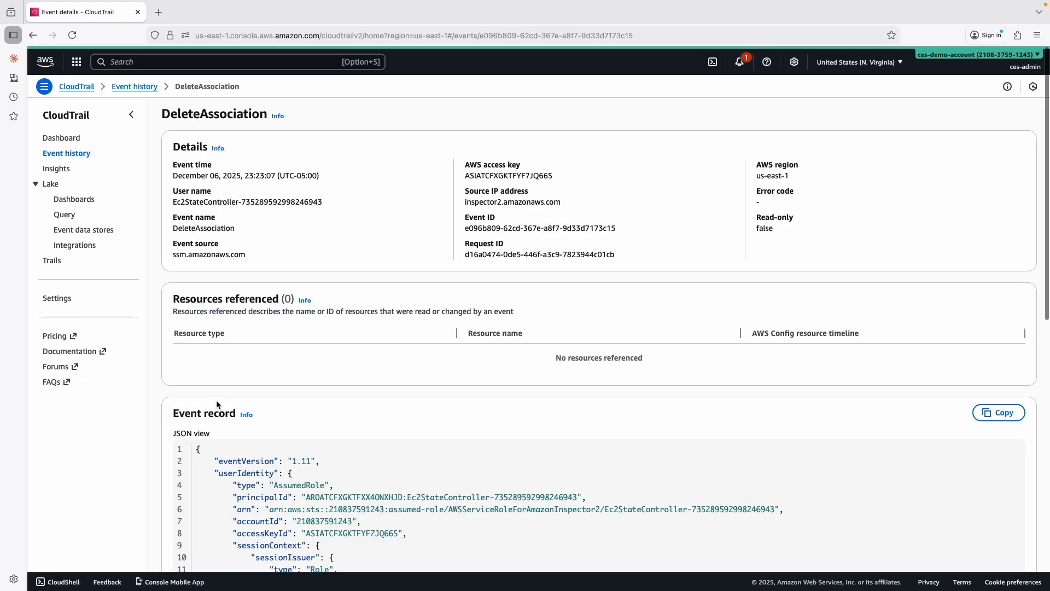
{"action": "scroll", "coordinate": [252, 425], "scroll_direction": "down", "scroll_amount": 3}
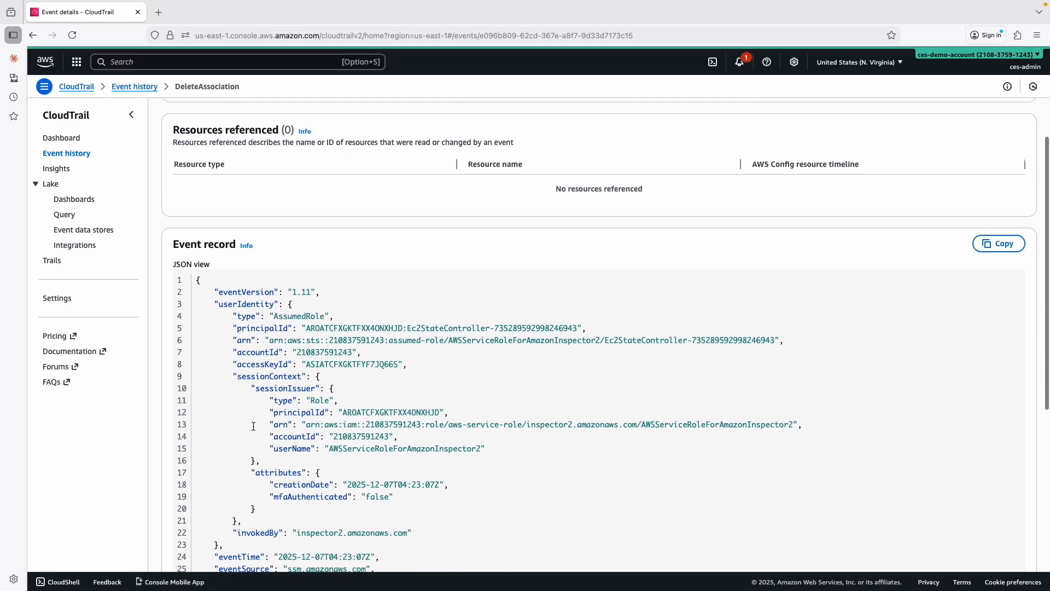
{"action": "scroll", "coordinate": [280, 384], "scroll_direction": "down", "scroll_amount": 1}
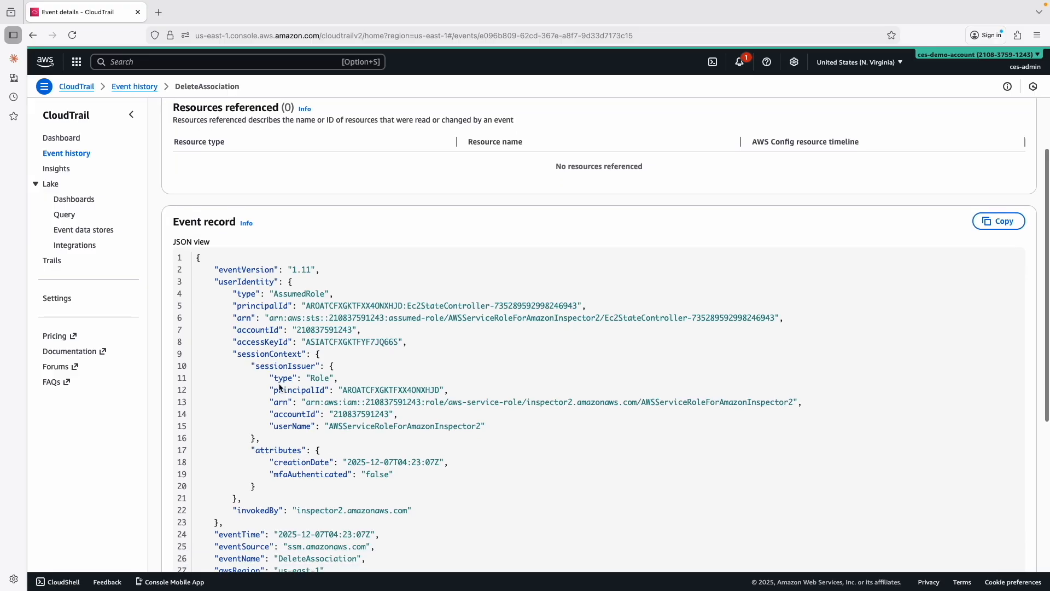
{"action": "scroll", "coordinate": [264, 346], "scroll_direction": "down", "scroll_amount": 2}
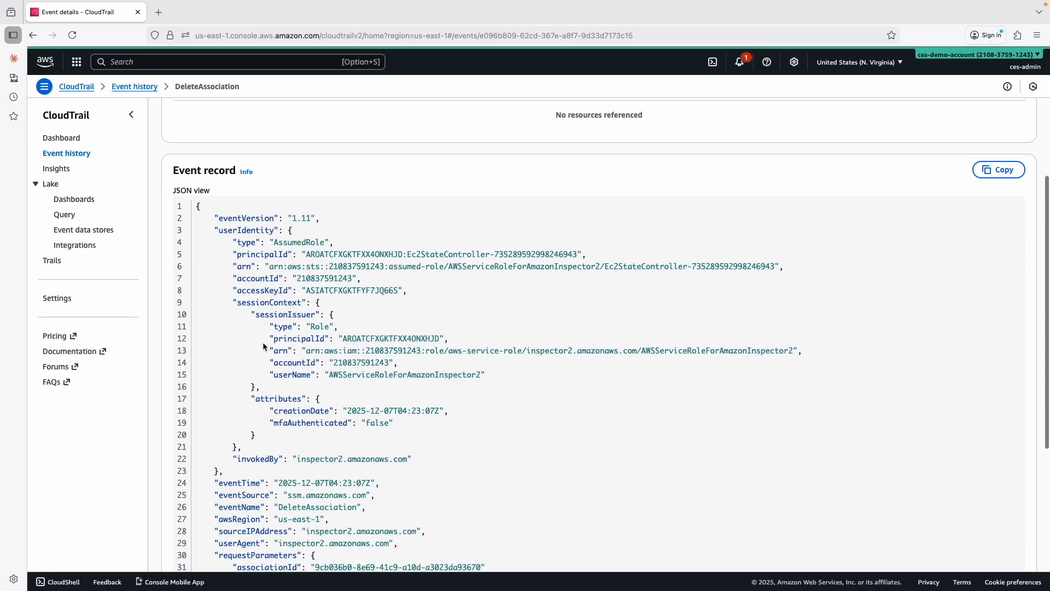
{"action": "double_click", "coordinate": [262, 290]}
{"action": "double_click", "coordinate": [257, 279]}
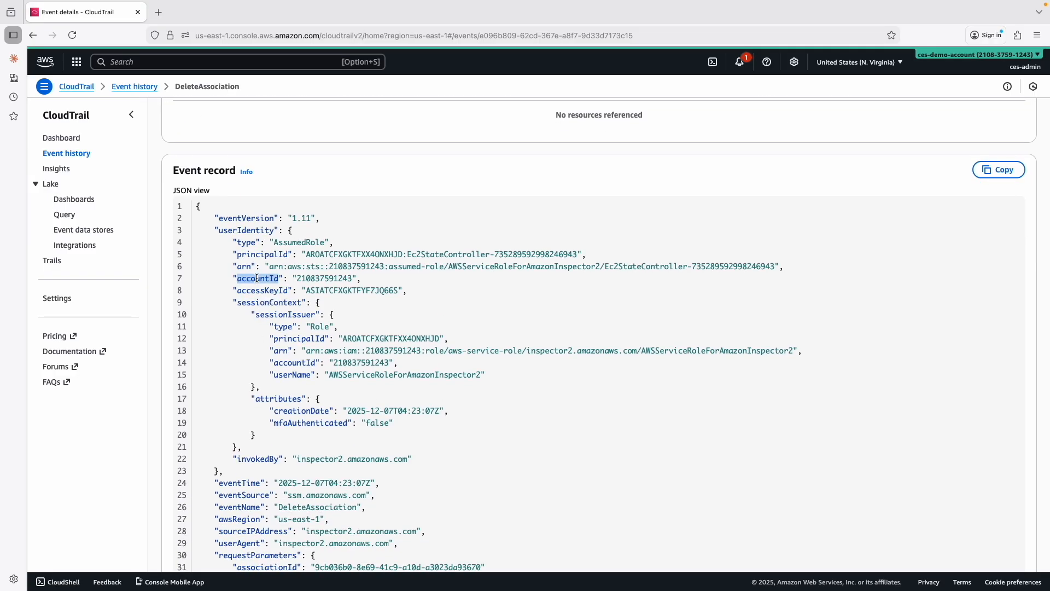
{"action": "scroll", "coordinate": [268, 296], "scroll_direction": "down", "scroll_amount": 2}
{"action": "double_click", "coordinate": [304, 300]}
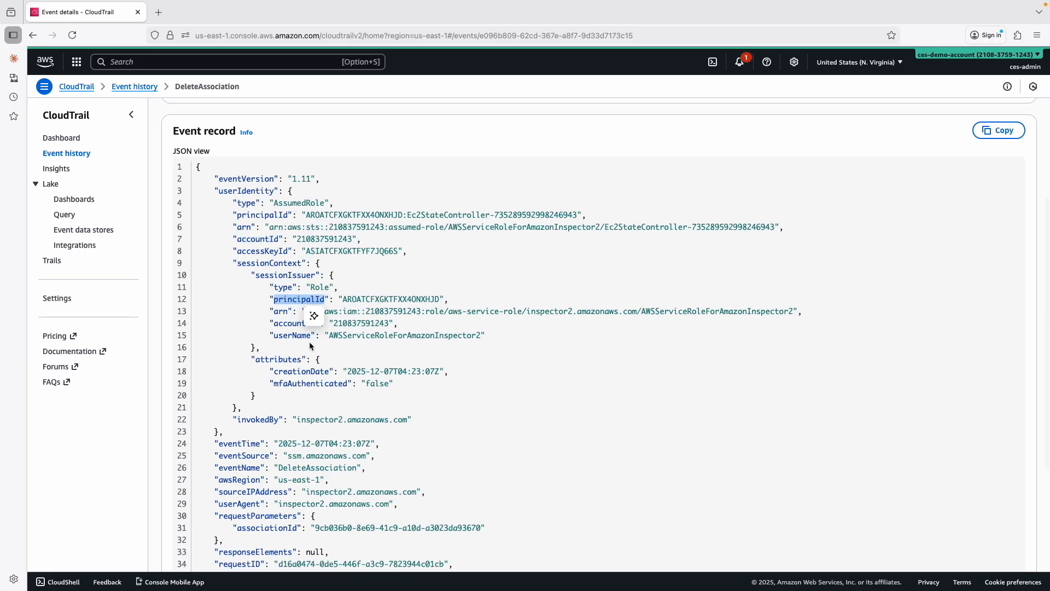
{"action": "scroll", "coordinate": [309, 347], "scroll_direction": "down", "scroll_amount": 9}
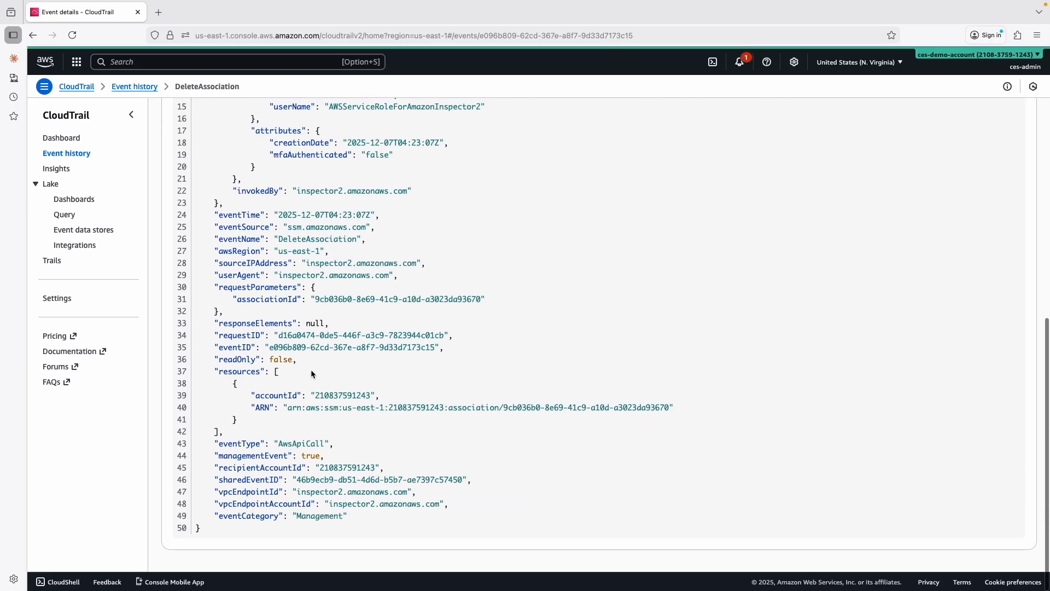
{"action": "scroll", "coordinate": [298, 352], "scroll_direction": "up", "scroll_amount": 20}
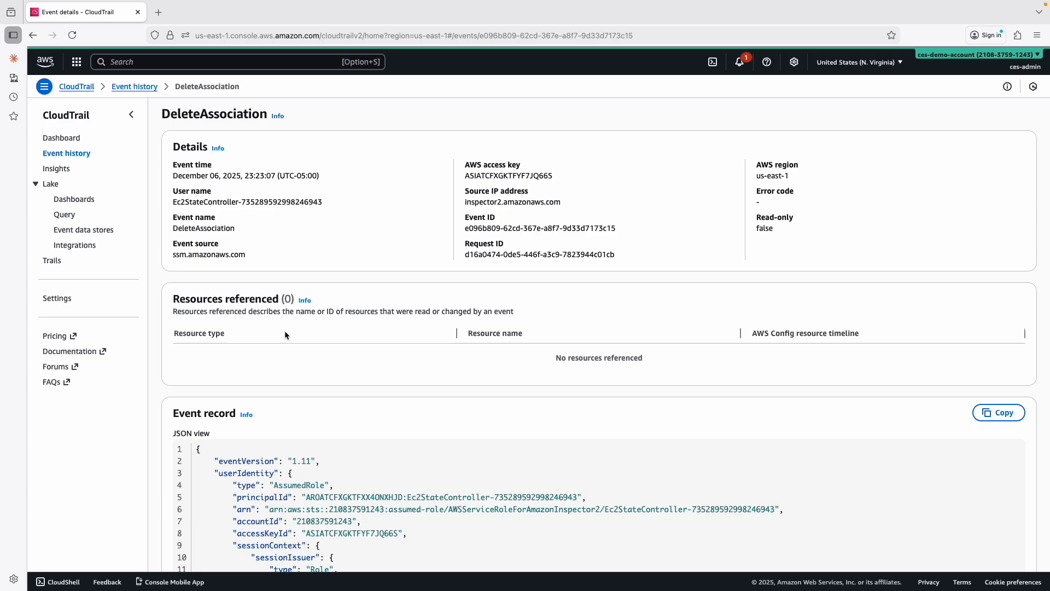
Start a new trail from the CloudTrail dashboard, name it CES-demo-Trail and enable it for all accounts in the organization
{"action": "left_click", "coordinate": [135, 86]}
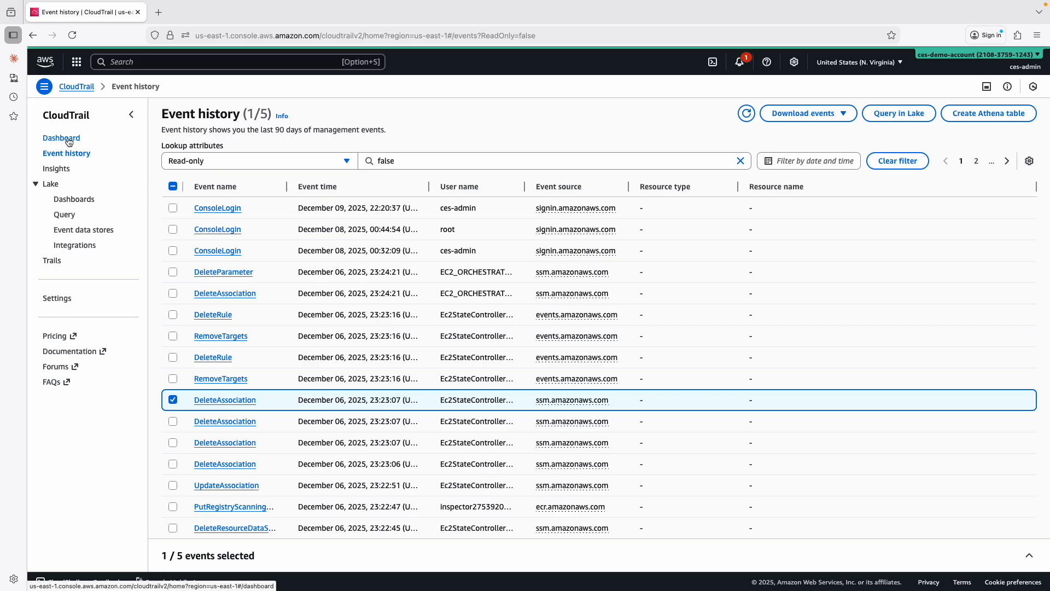
{"action": "left_click", "coordinate": [68, 139]}
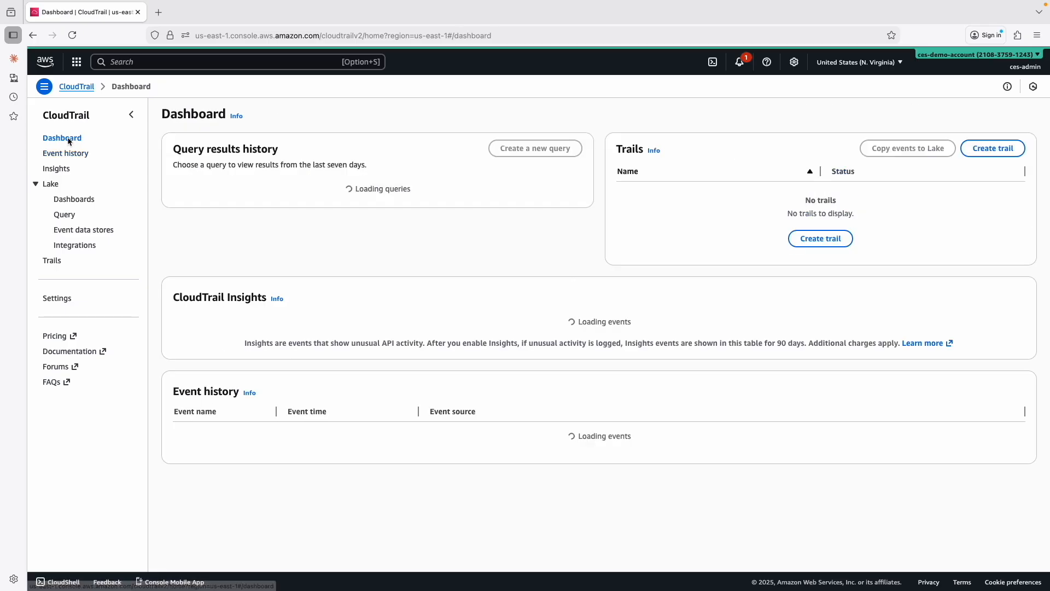
{"action": "left_click", "coordinate": [819, 240]}
{"action": "triple_click", "coordinate": [281, 216]}
{"action": "type", "text": "CES-demo-Trail"}
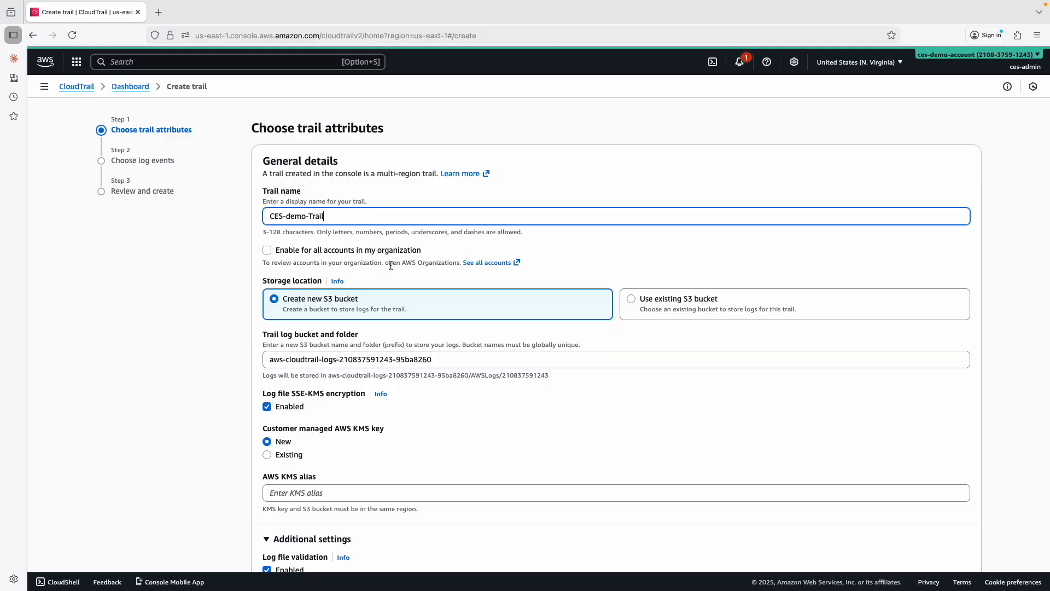
{"action": "left_click", "coordinate": [267, 251]}
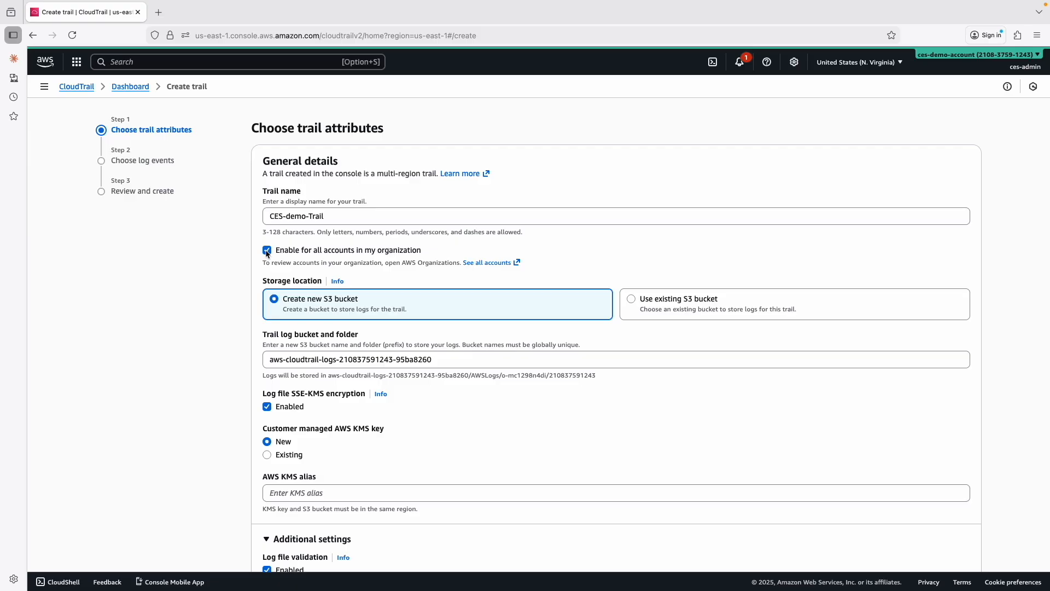
Set the trail to store its logs in the existing S3 bucket aws-terraform-script-library
{"action": "scroll", "coordinate": [267, 252], "scroll_direction": "down", "scroll_amount": 2}
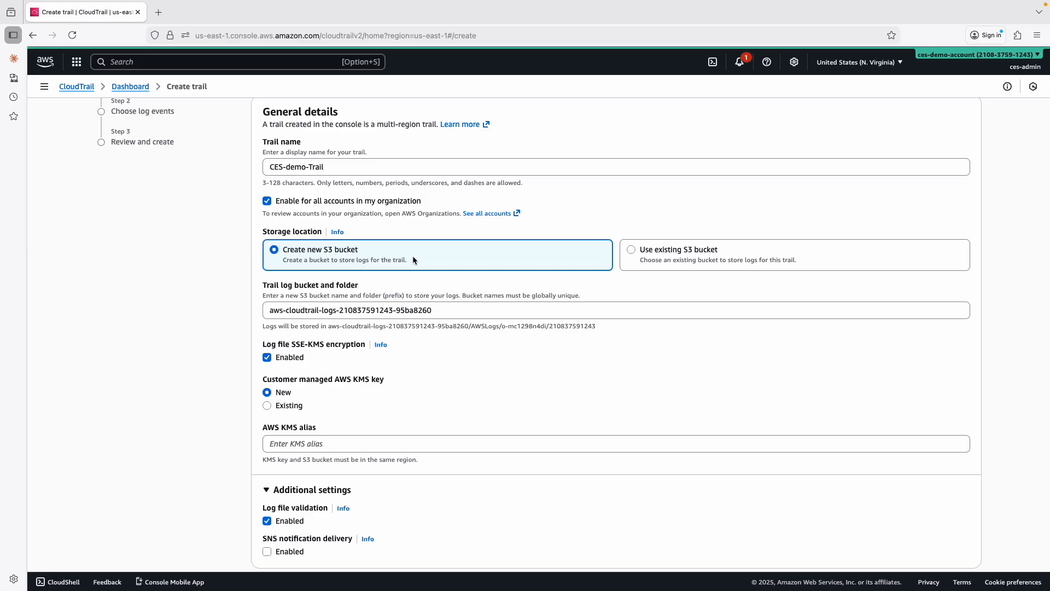
{"action": "left_click", "coordinate": [631, 250]}
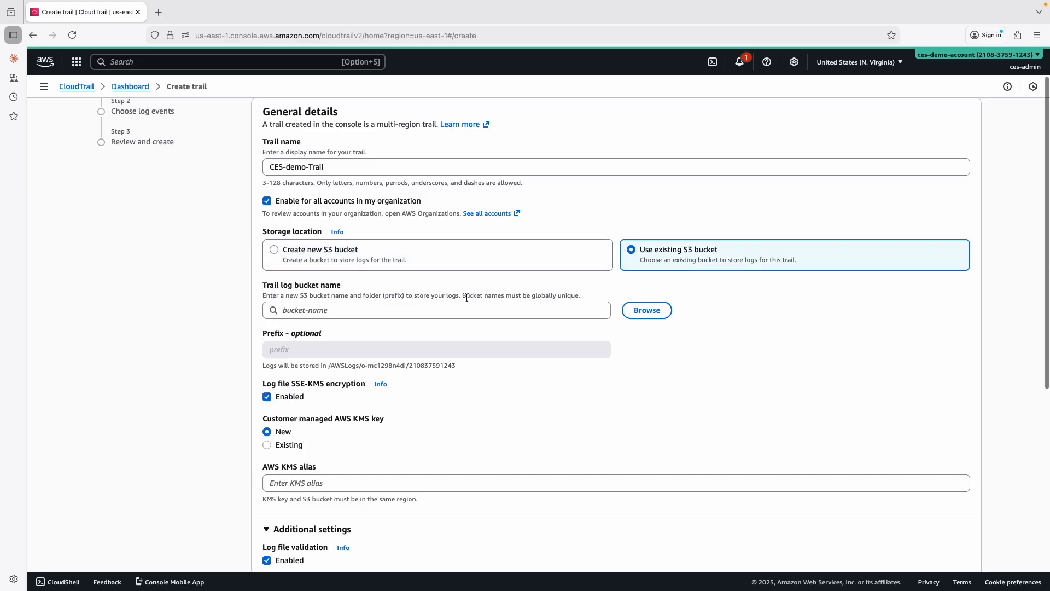
{"action": "left_click", "coordinate": [398, 311]}
{"action": "left_click", "coordinate": [647, 310]}
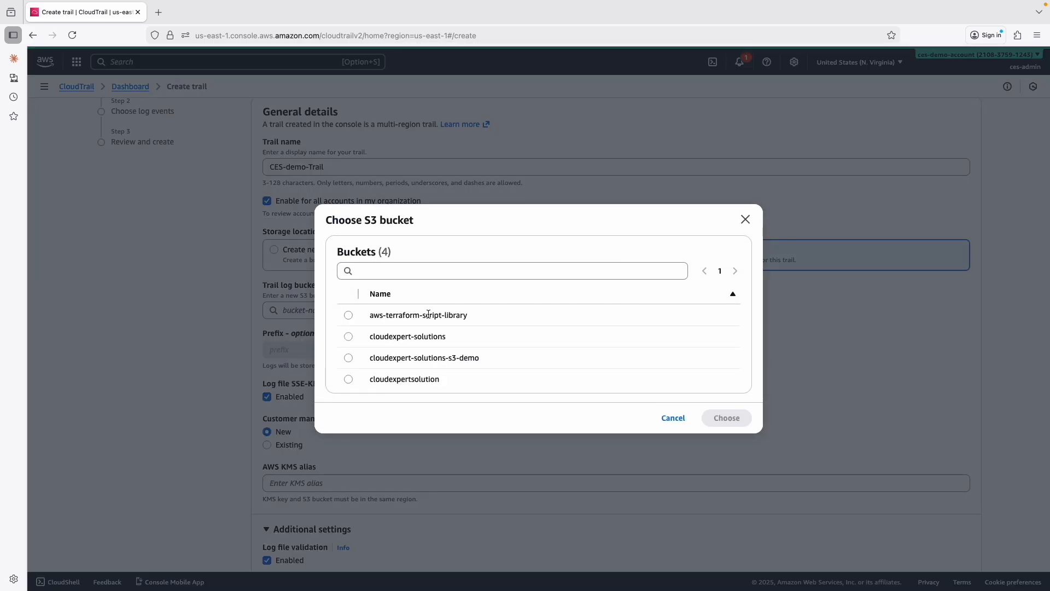
{"action": "left_click", "coordinate": [348, 316]}
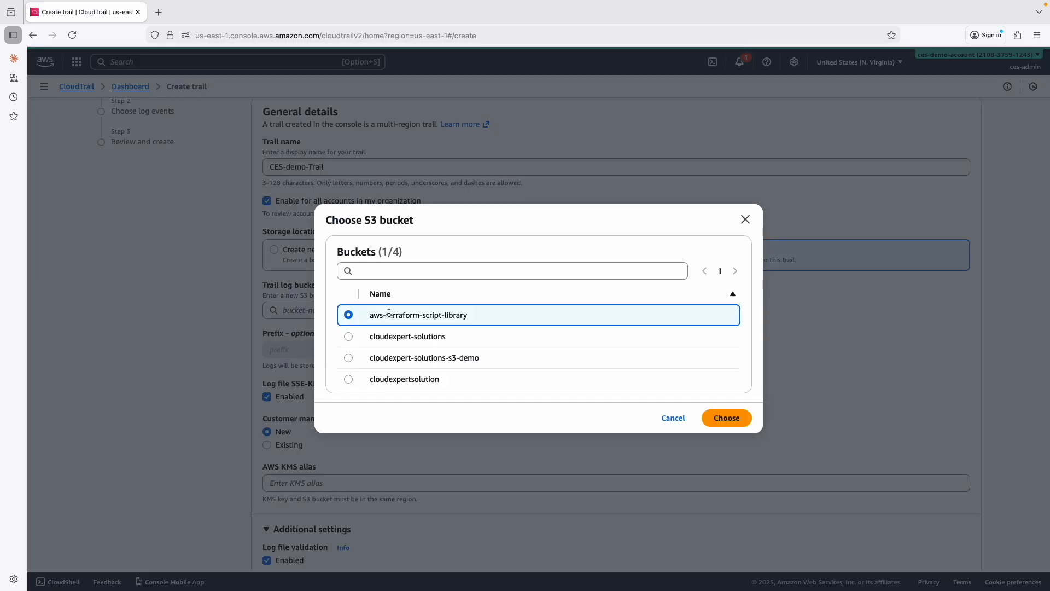
{"action": "left_click", "coordinate": [730, 419]}
Set the log storage prefix to CES-demo/
{"action": "scroll", "coordinate": [499, 369], "scroll_direction": "down", "scroll_amount": 2}
{"action": "scroll", "coordinate": [499, 369], "scroll_direction": "down", "scroll_amount": 1}
{"action": "left_click", "coordinate": [300, 269]}
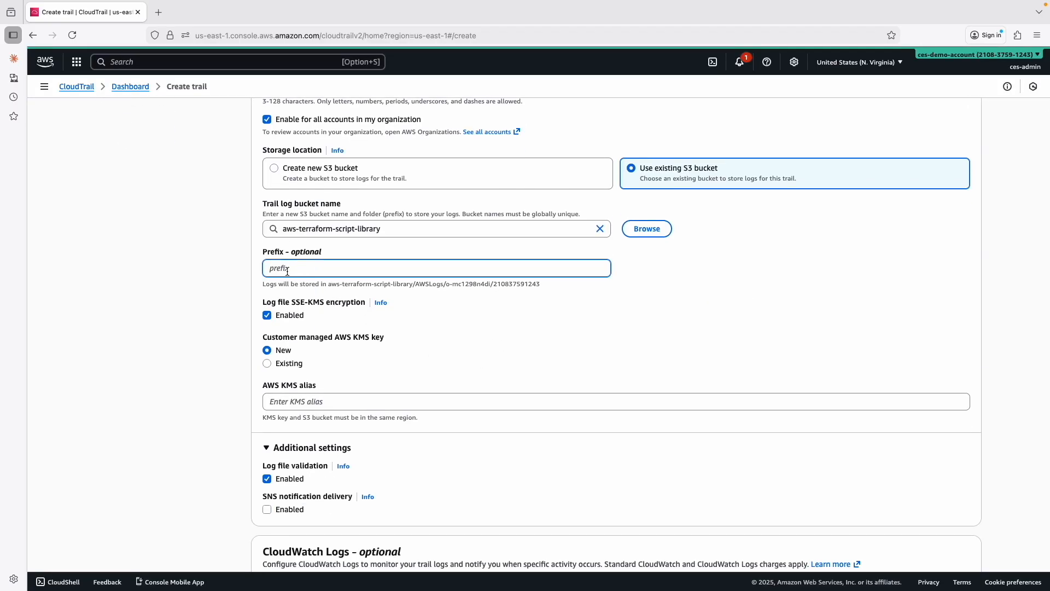
{"action": "type", "text": "CES-demo/"}
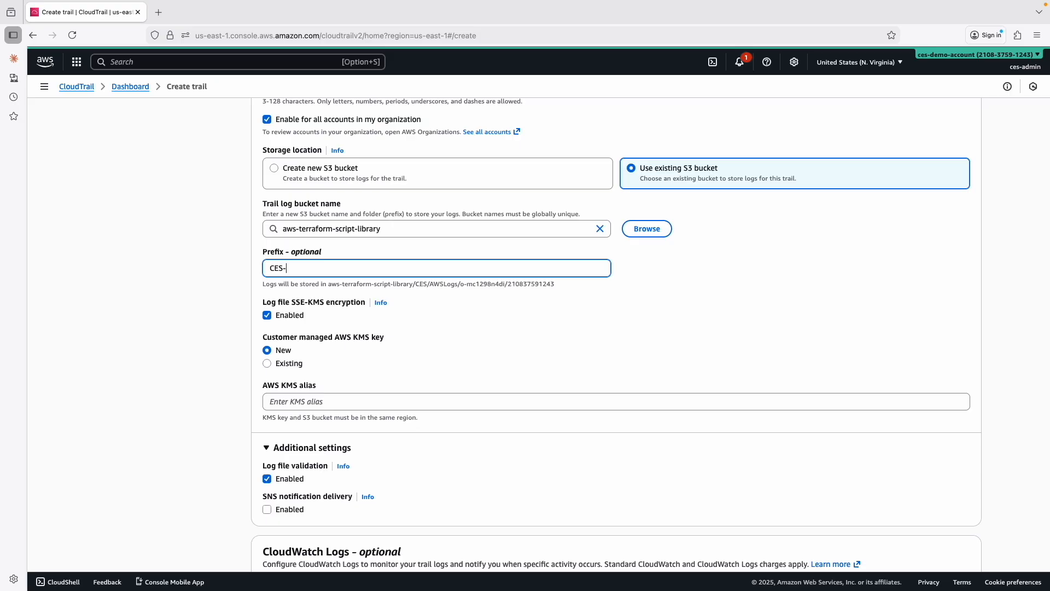
Check the existing customer managed KMS key option, then choose a new key with the alias CES-demo-key
{"action": "scroll", "coordinate": [320, 266], "scroll_direction": "down", "scroll_amount": 2}
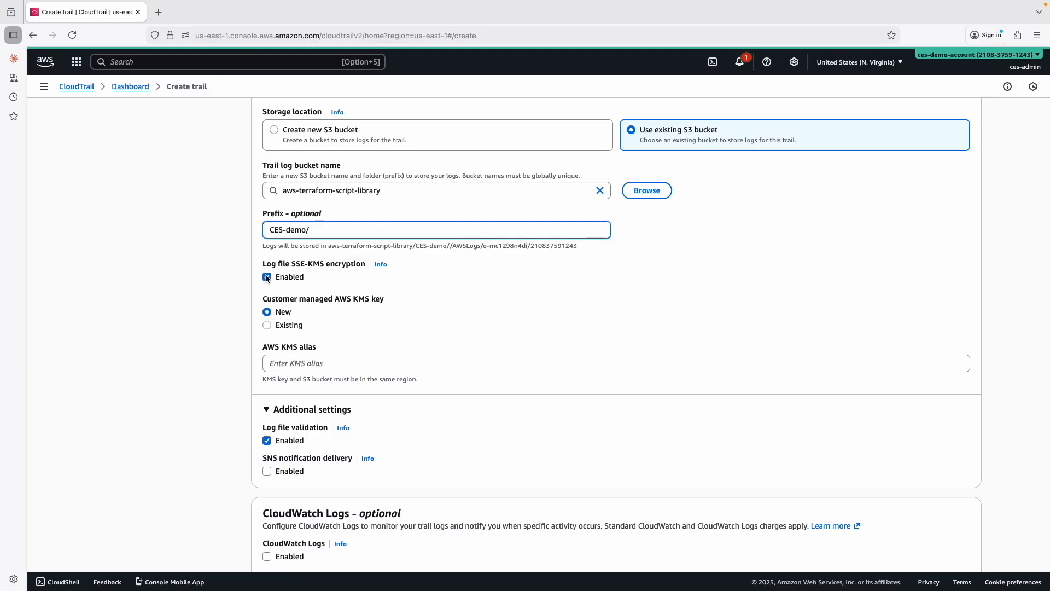
{"action": "scroll", "coordinate": [314, 278], "scroll_direction": "down", "scroll_amount": 2}
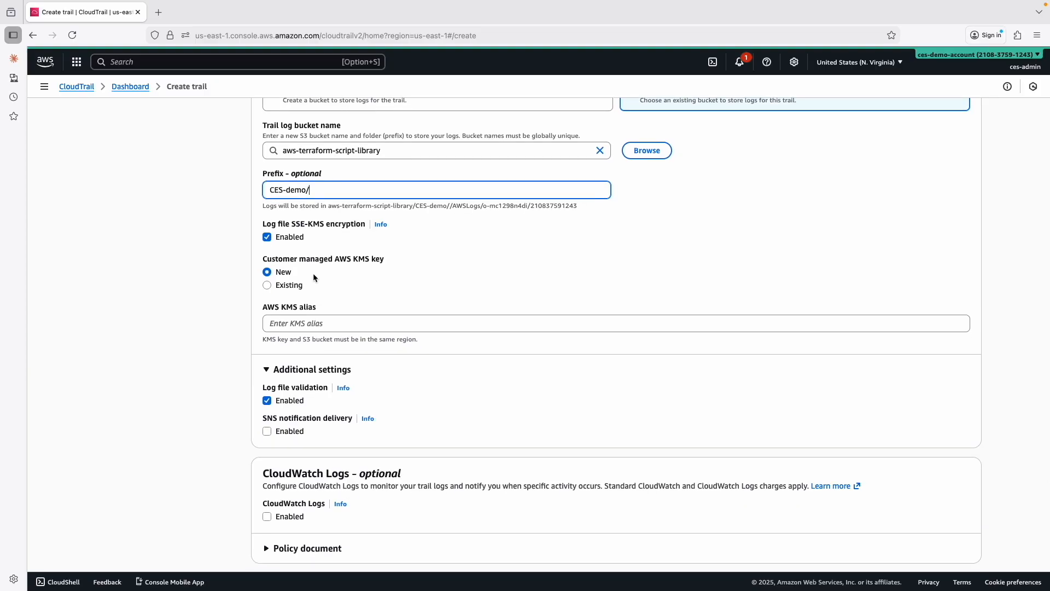
{"action": "left_click", "coordinate": [267, 286]}
{"action": "left_click", "coordinate": [288, 325]}
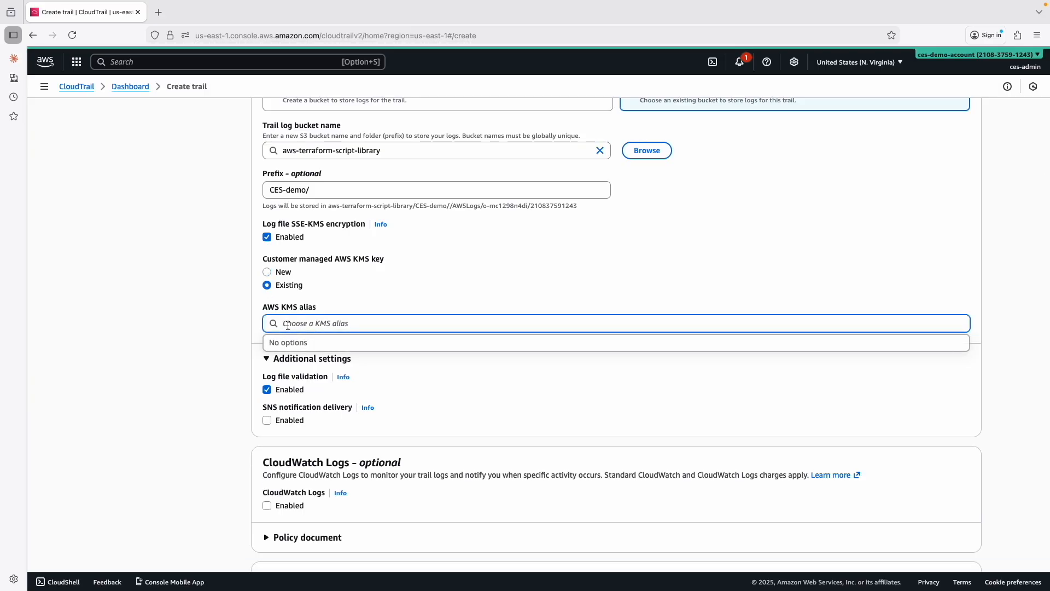
{"action": "left_click", "coordinate": [268, 273]}
{"action": "left_click", "coordinate": [288, 324]}
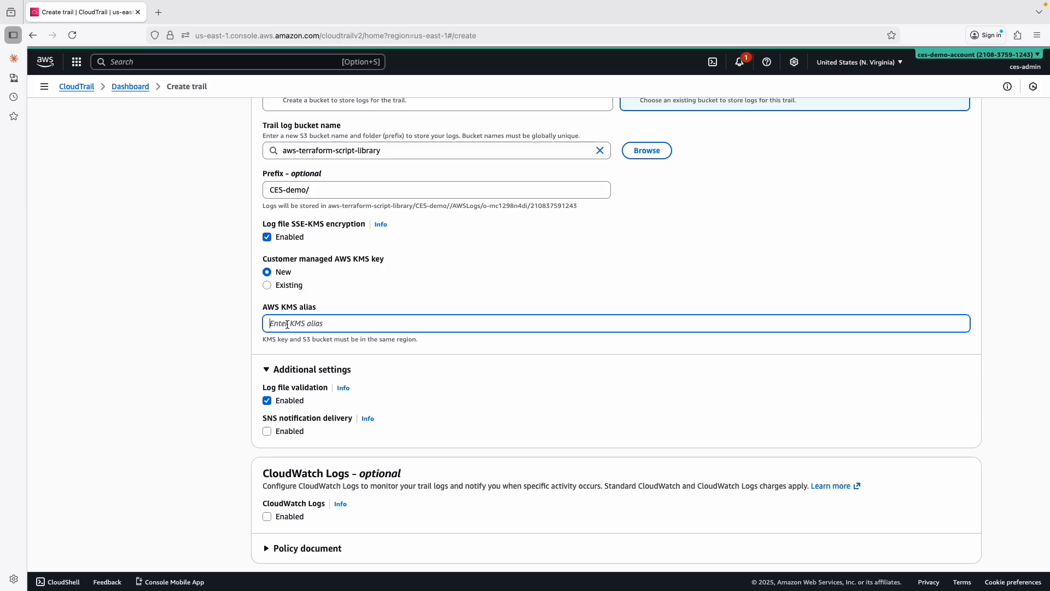
{"action": "type", "text": "CES-demo-key"}
Switch log file validation off and on again, and review the SNS notification, CloudWatch Logs and tags options
{"action": "scroll", "coordinate": [322, 335], "scroll_direction": "down", "scroll_amount": 2}
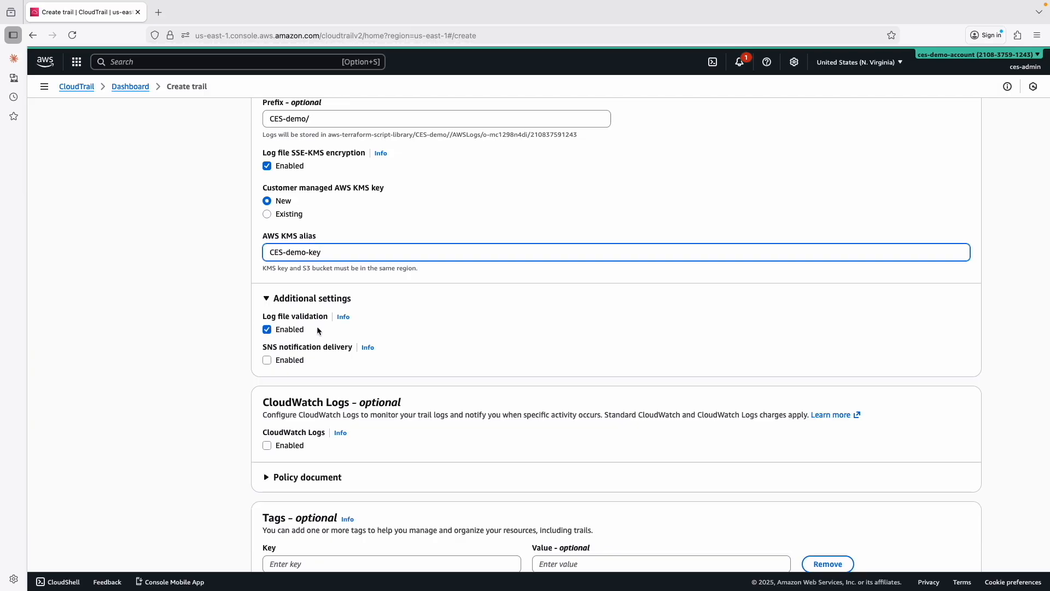
{"action": "left_click", "coordinate": [267, 329]}
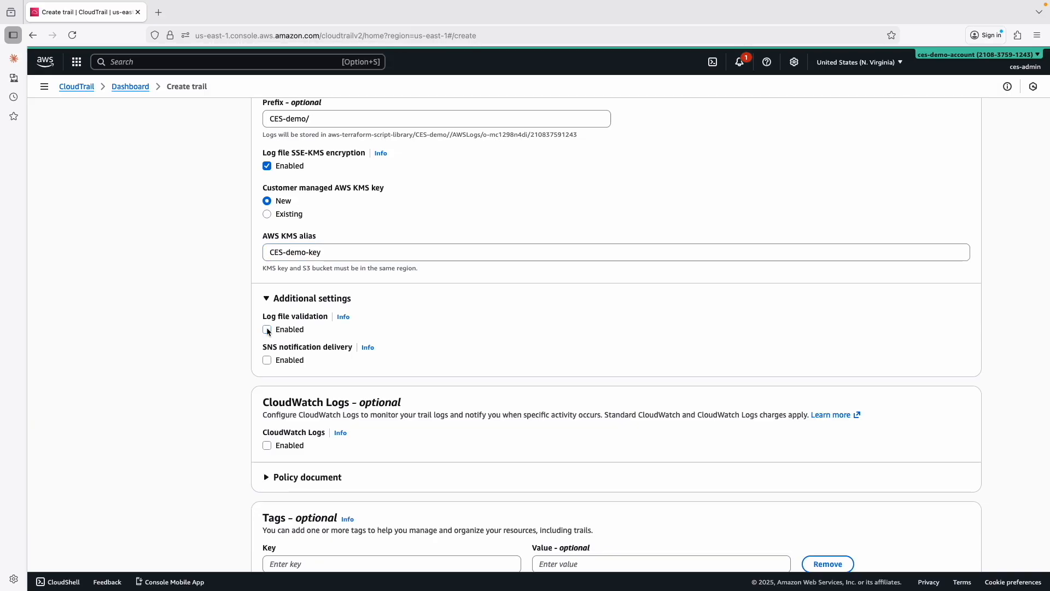
{"action": "left_click", "coordinate": [268, 329]}
{"action": "scroll", "coordinate": [307, 375], "scroll_direction": "down", "scroll_amount": 2}
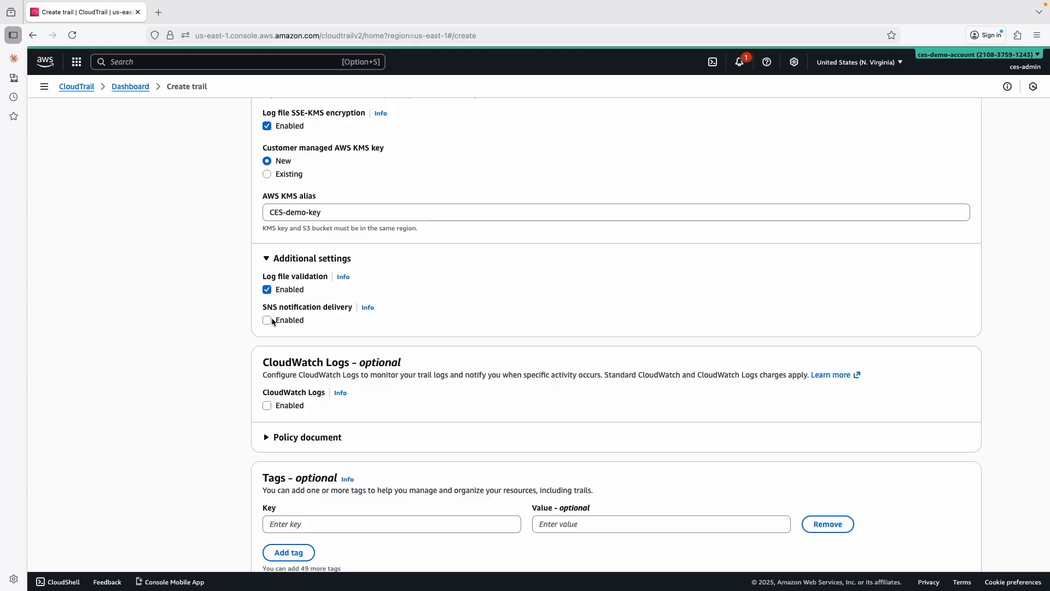
{"action": "scroll", "coordinate": [278, 327], "scroll_direction": "down", "scroll_amount": 1}
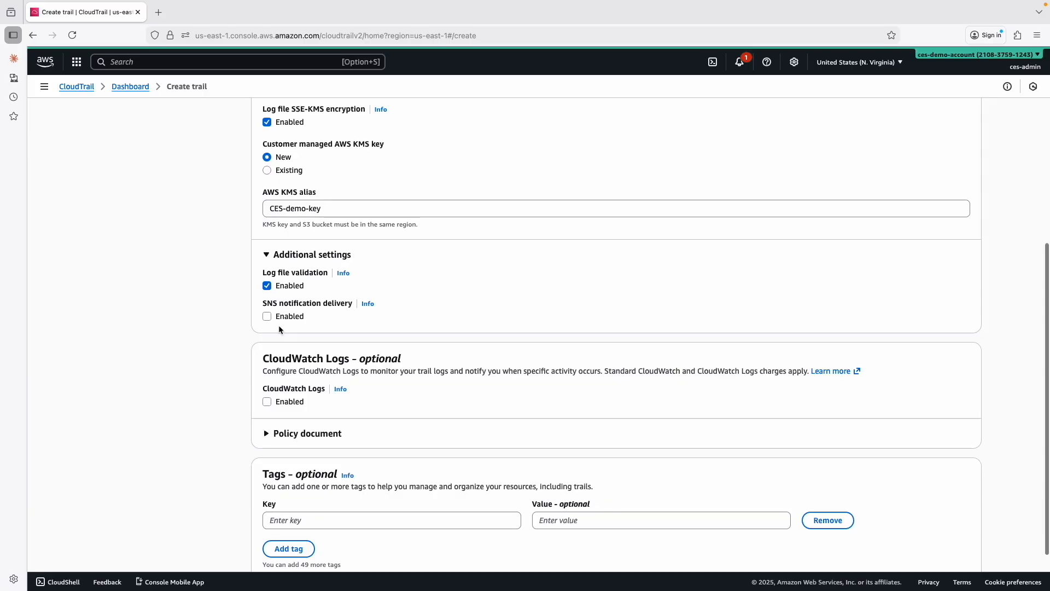
{"action": "scroll", "coordinate": [278, 325], "scroll_direction": "down", "scroll_amount": 2}
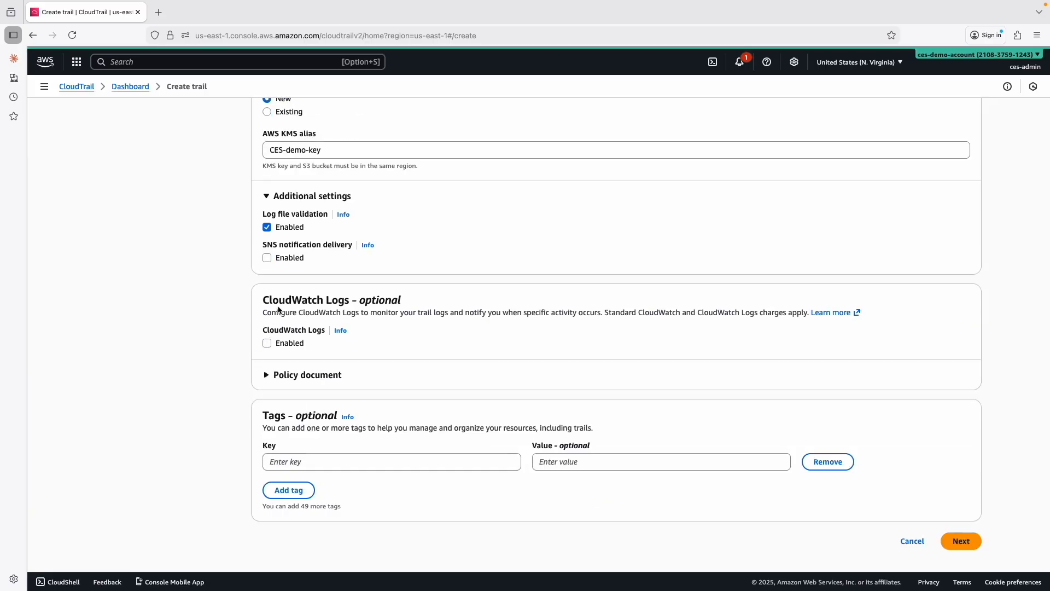
Continue to choosing the trail's log events, and switch management events off and on again
{"action": "left_click_drag", "start_coordinate": [263, 302], "coordinate": [367, 301]}
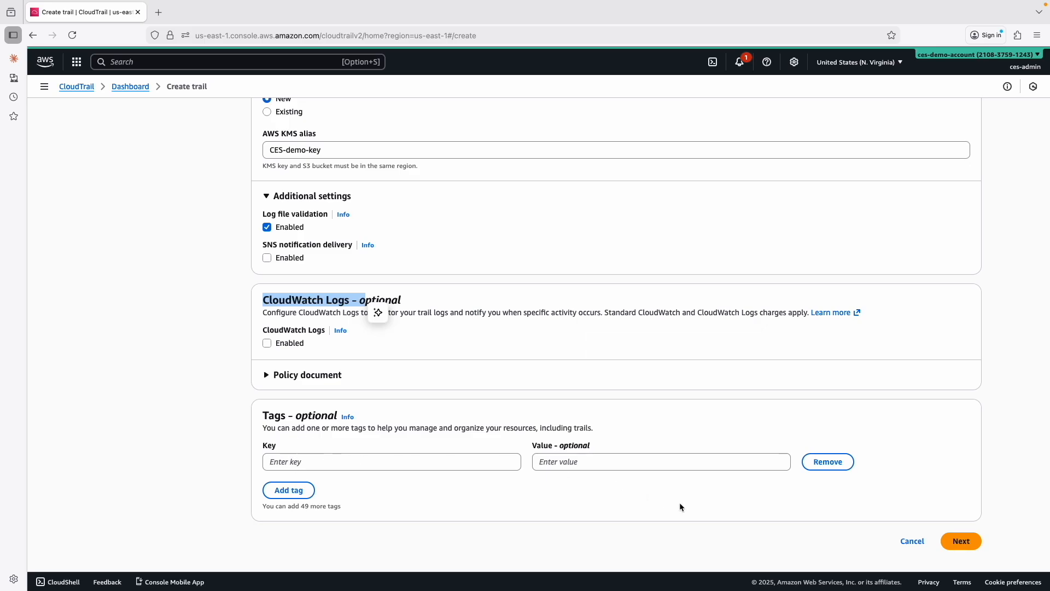
{"action": "left_click", "coordinate": [959, 540]}
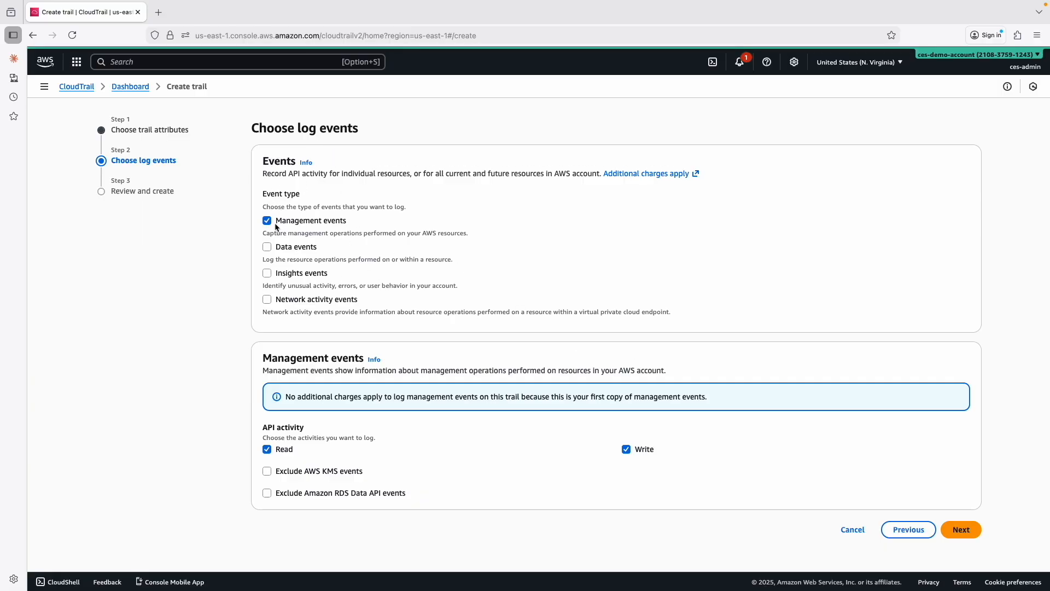
{"action": "left_click_drag", "start_coordinate": [276, 221], "coordinate": [355, 224]}
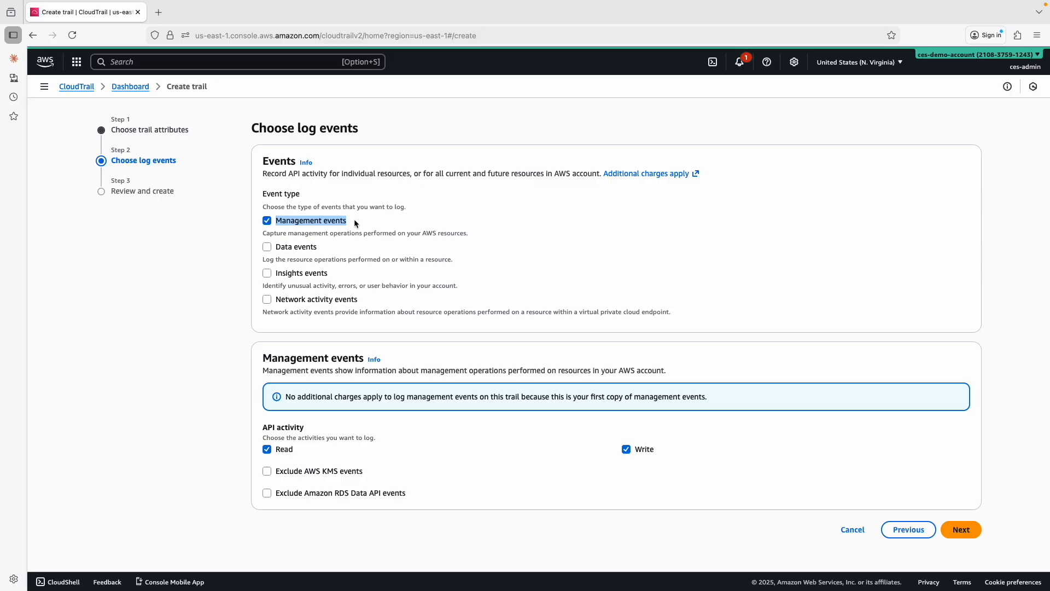
{"action": "left_click", "coordinate": [279, 223]}
{"action": "left_click", "coordinate": [279, 223]}
{"action": "left_click", "coordinate": [272, 223]}
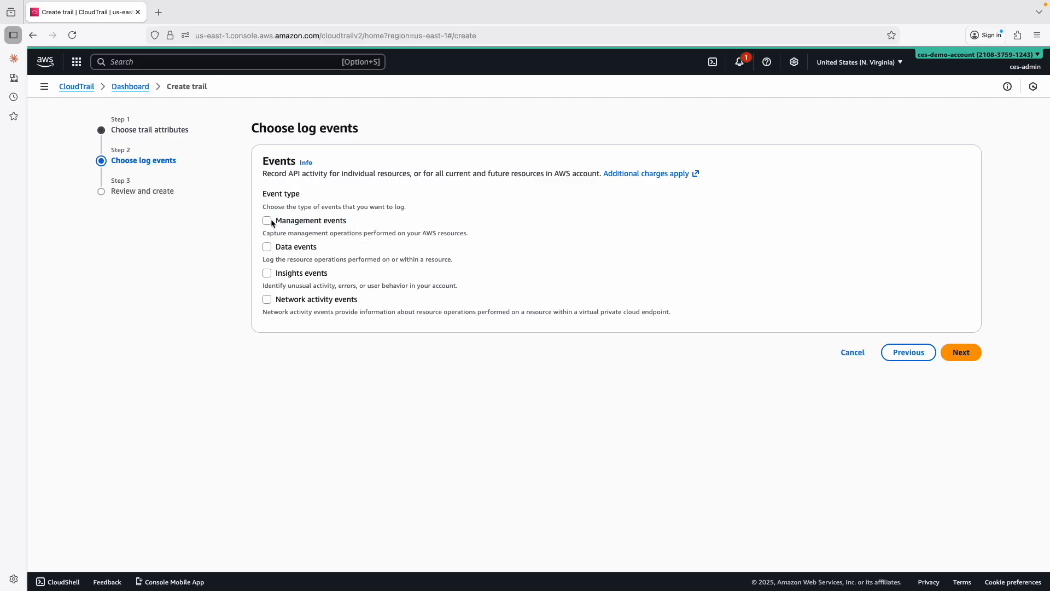
{"action": "left_click", "coordinate": [272, 223]}
Try adding data events and Insights events to the trail, and clear both event types again
{"action": "left_click", "coordinate": [269, 248]}
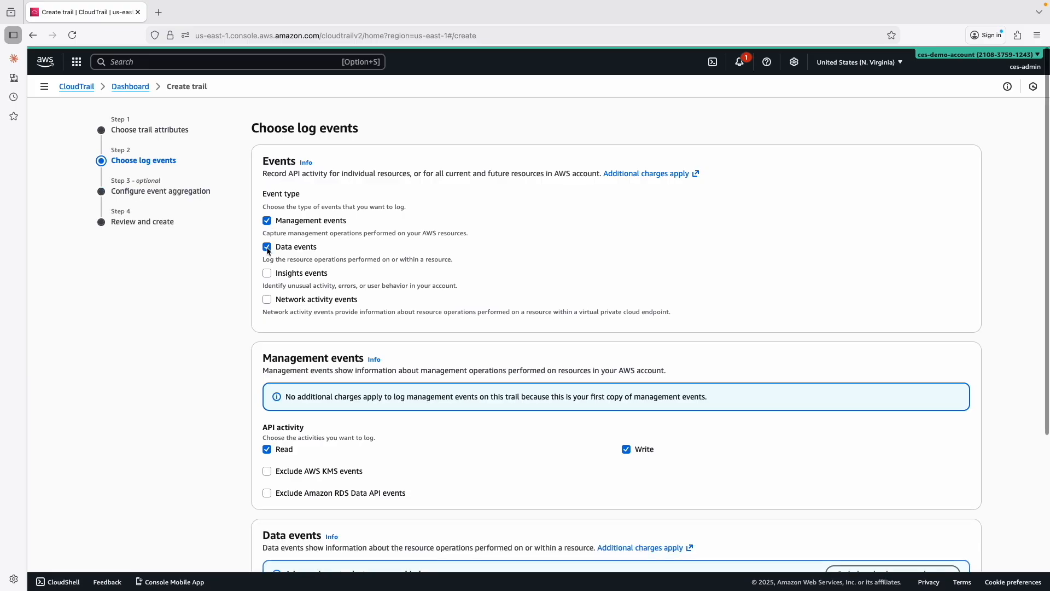
{"action": "left_click", "coordinate": [268, 273]}
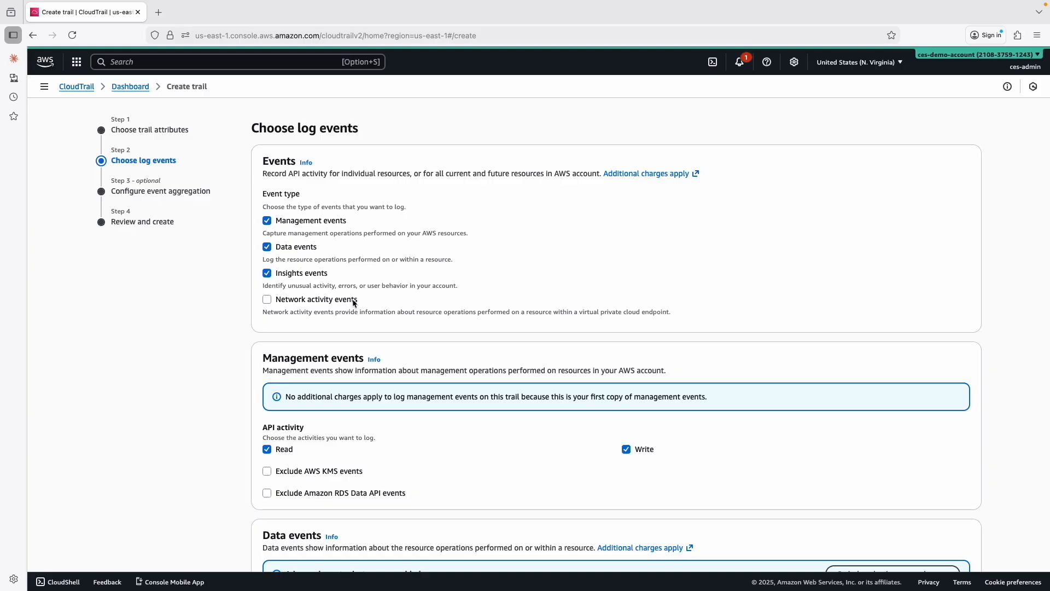
{"action": "left_click", "coordinate": [280, 274]}
{"action": "left_click", "coordinate": [307, 250]}
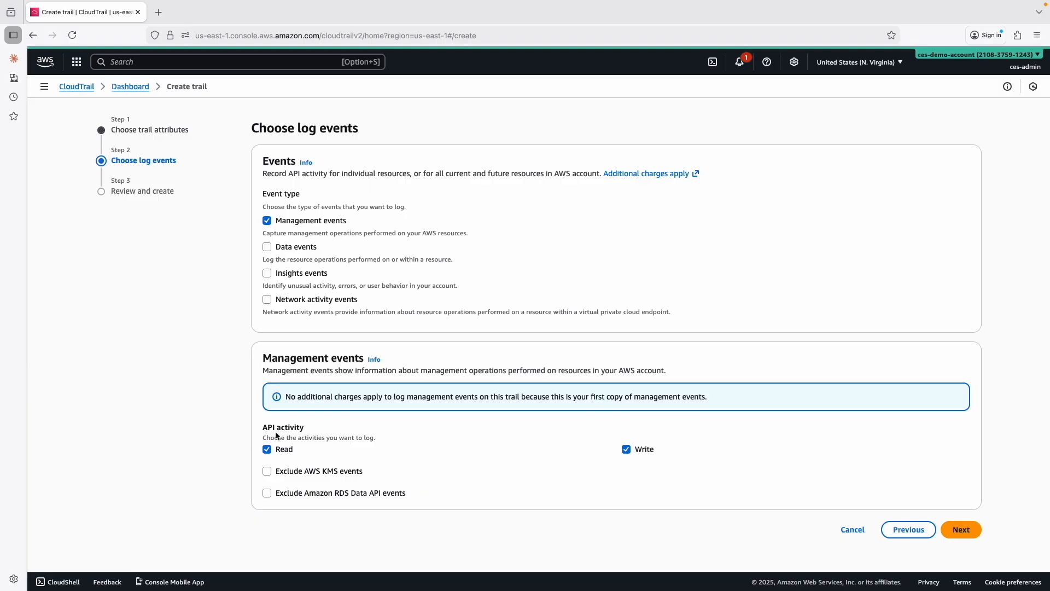
Continue to the trail's summary, review its attributes and log events, and cancel the trail creation
{"action": "left_click", "coordinate": [967, 532]}
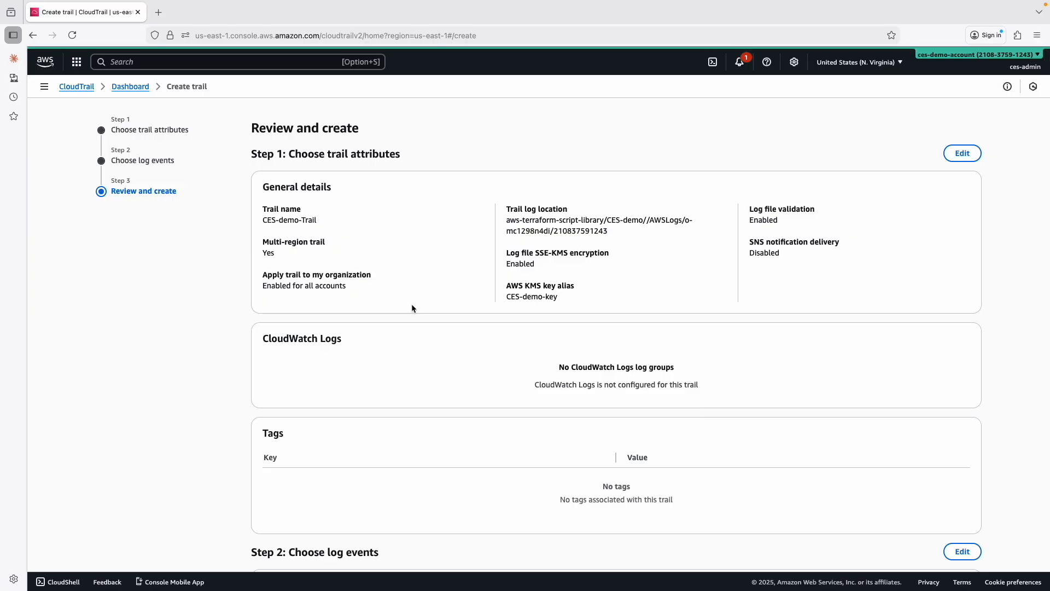
{"action": "scroll", "coordinate": [412, 308], "scroll_direction": "down", "scroll_amount": 1}
{"action": "scroll", "coordinate": [411, 308], "scroll_direction": "up", "scroll_amount": 1}
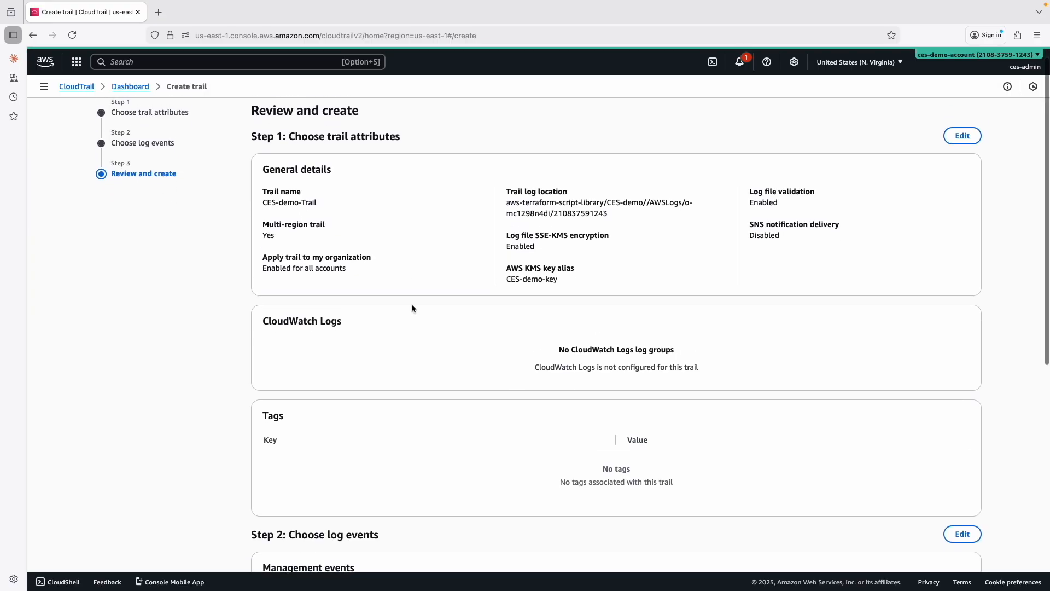
{"action": "scroll", "coordinate": [412, 308], "scroll_direction": "down", "scroll_amount": 1}
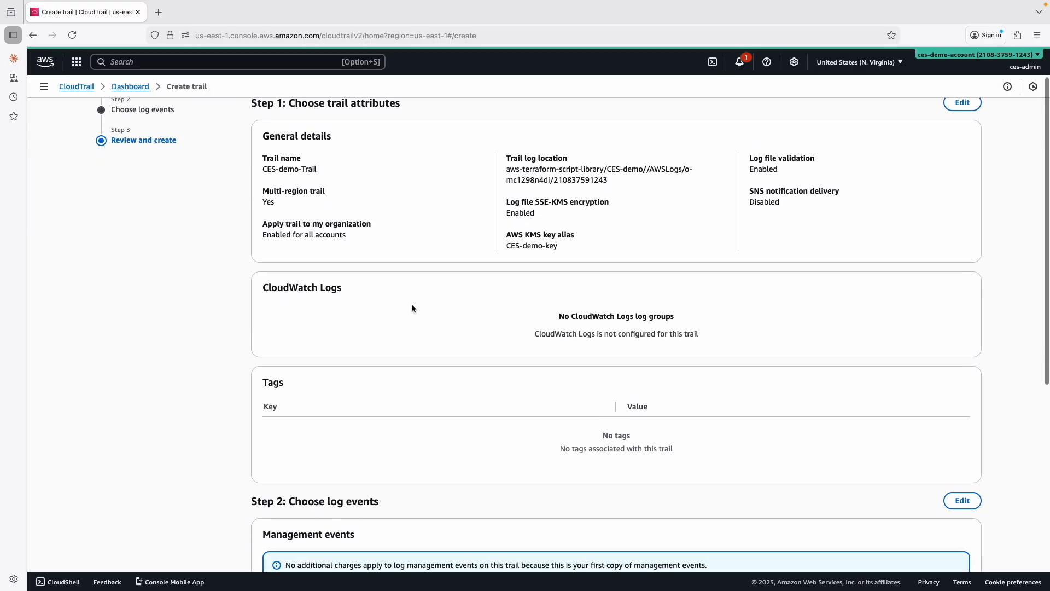
{"action": "scroll", "coordinate": [402, 321], "scroll_direction": "down", "scroll_amount": 6}
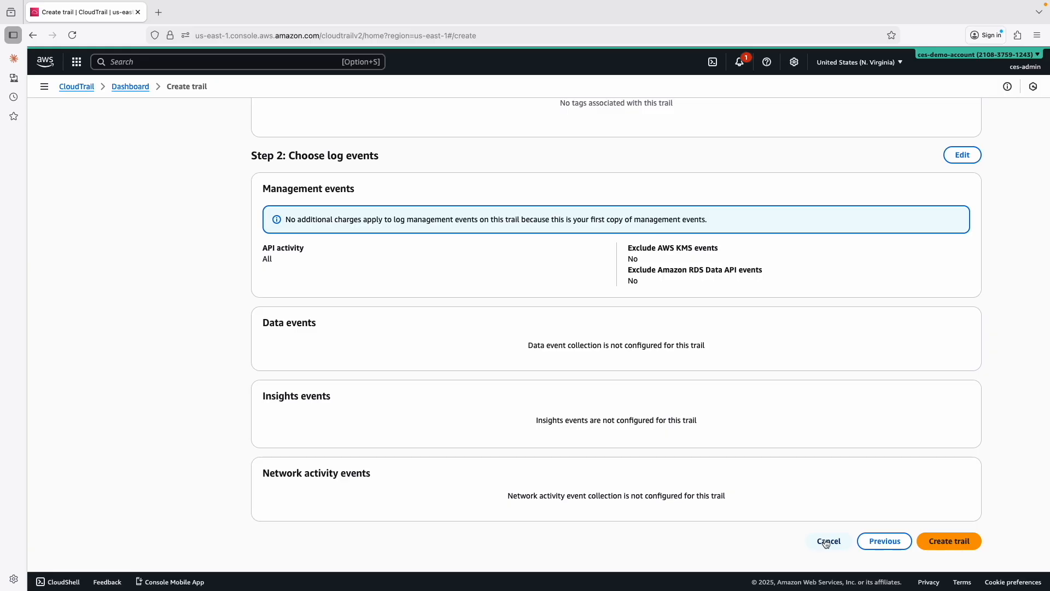
{"action": "left_click", "coordinate": [826, 541]}
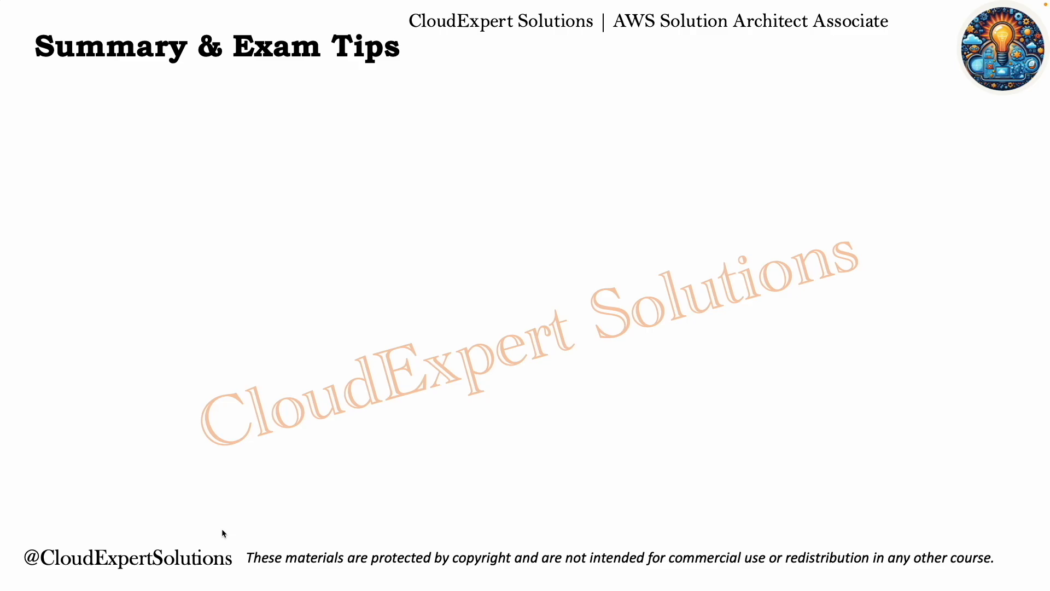
{"action": "key", "text": "Right"}
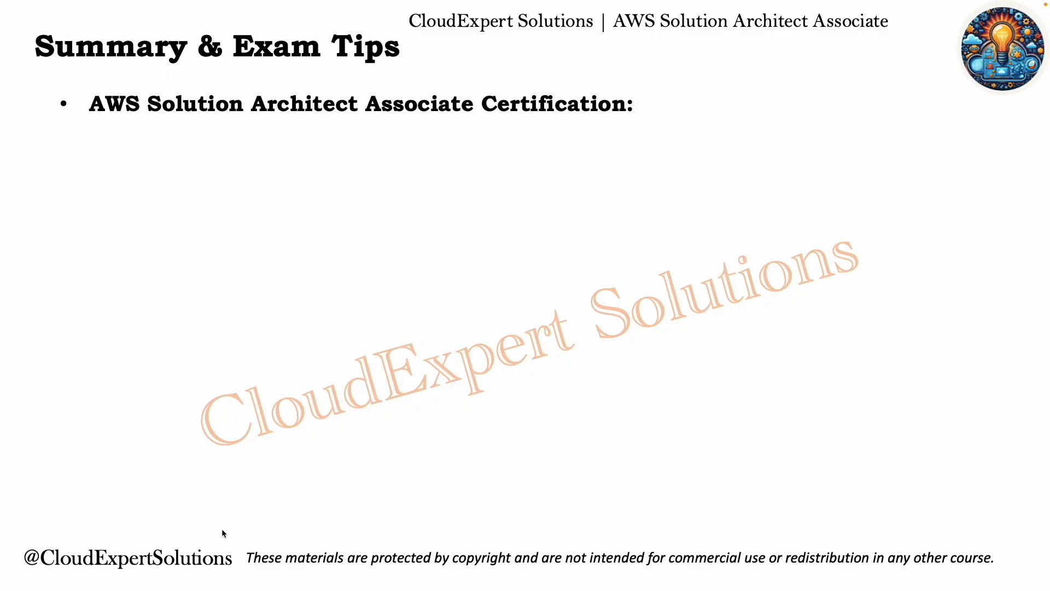